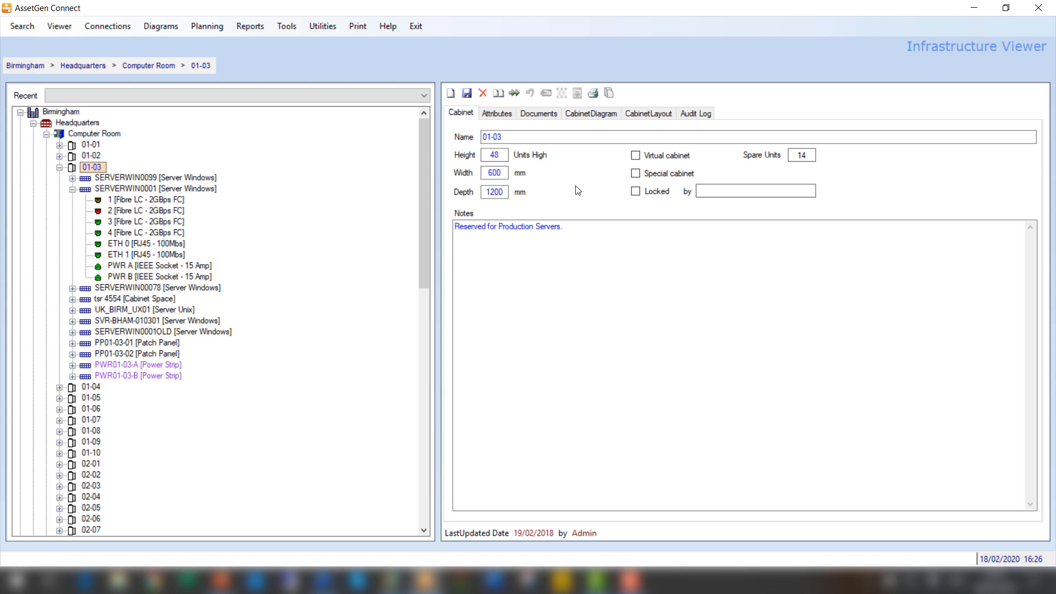
Step: Review cabinet 01-03's attributes and documents, and view its attached photo of the back of the cabinet
left_click(508, 116)
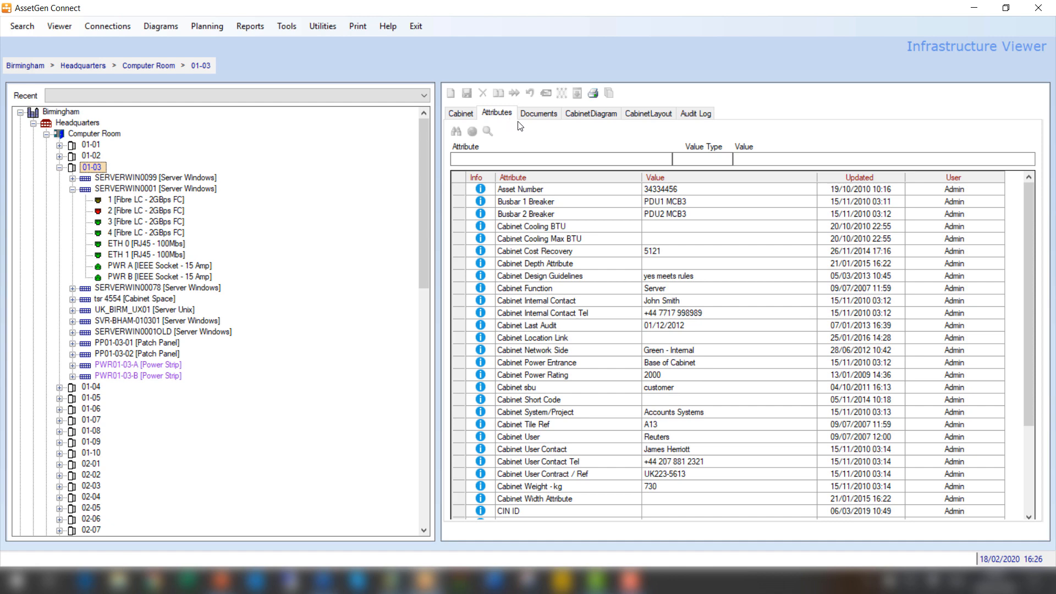
left_click(545, 120)
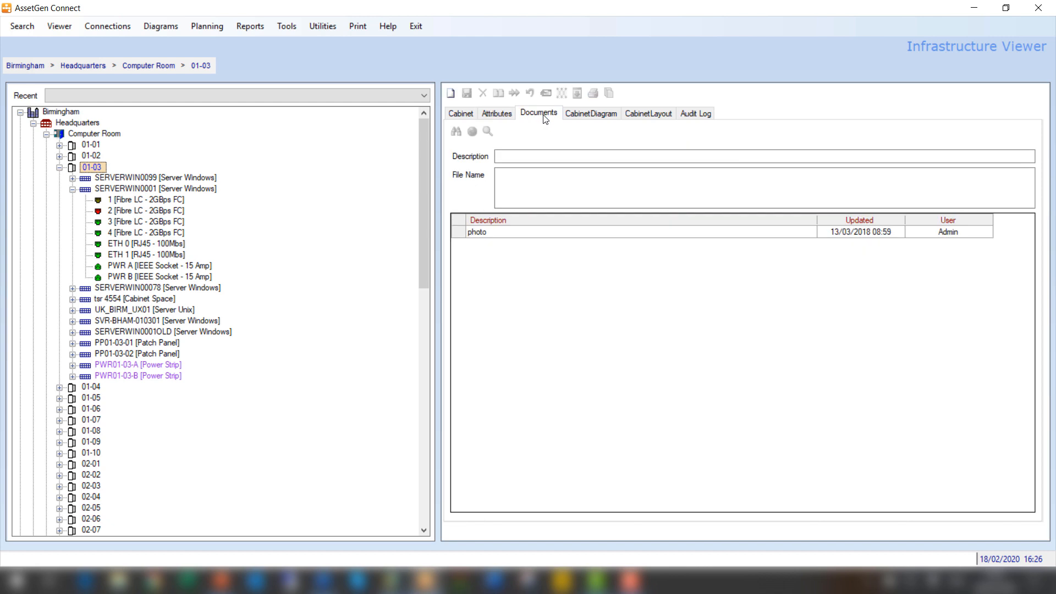
left_click(558, 231)
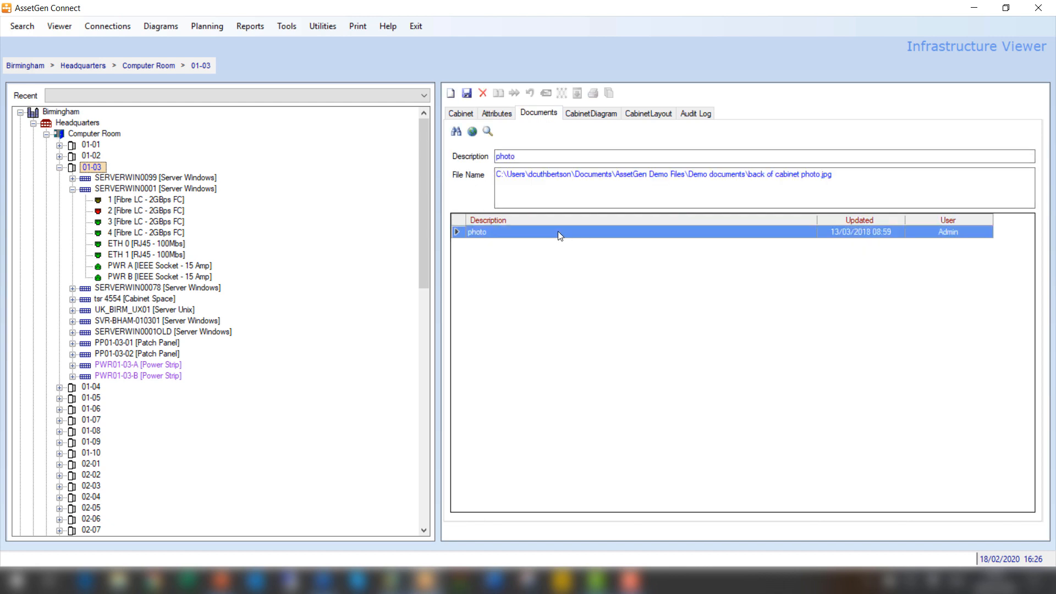
left_click(488, 131)
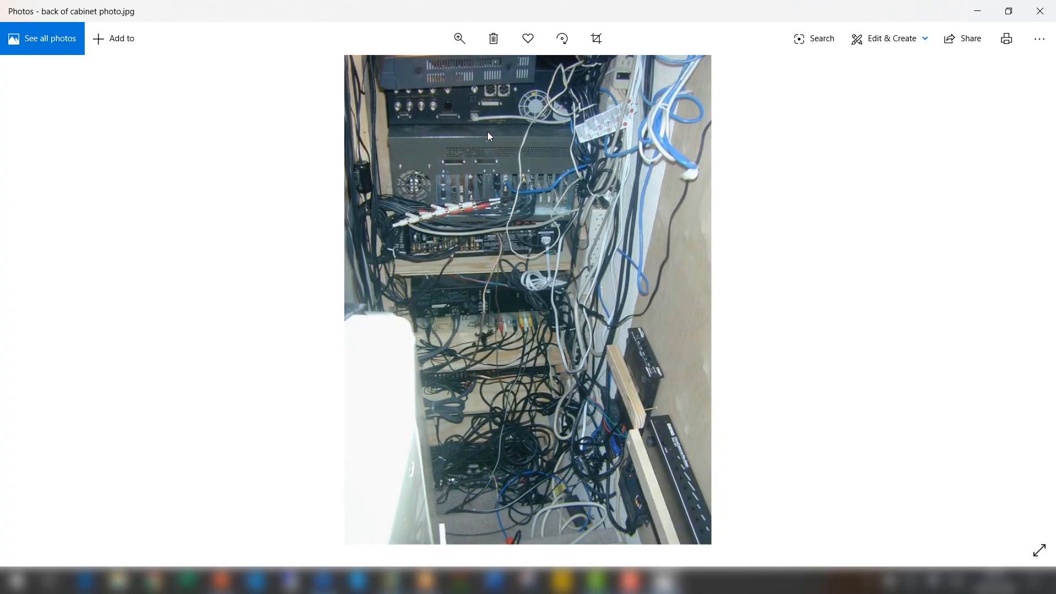
left_click(1040, 16)
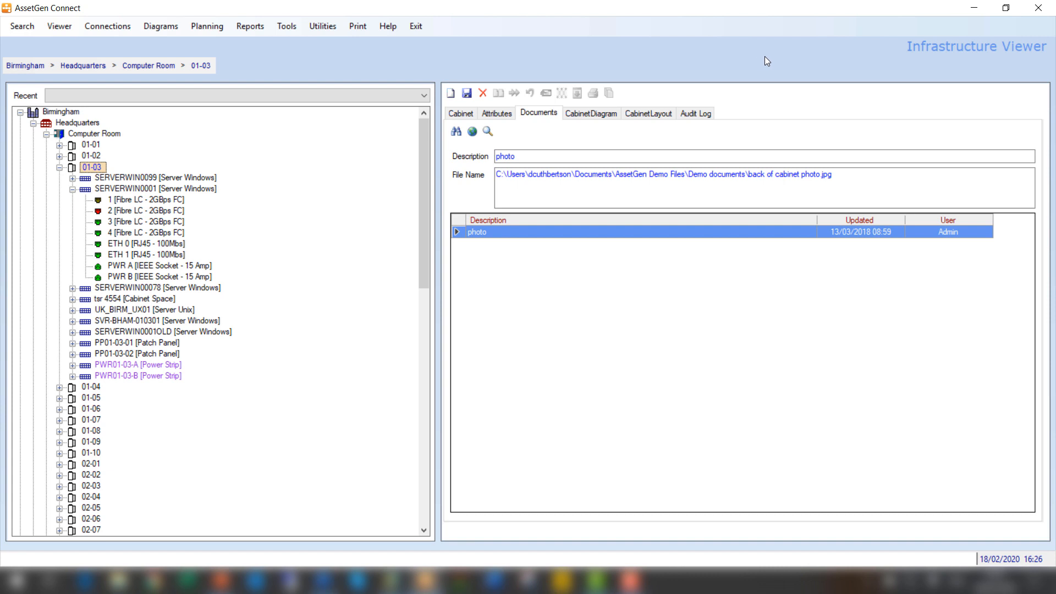
Step: Examine the front and rear diagram of cabinet 01-03, including its enlarged layout
left_click(597, 119)
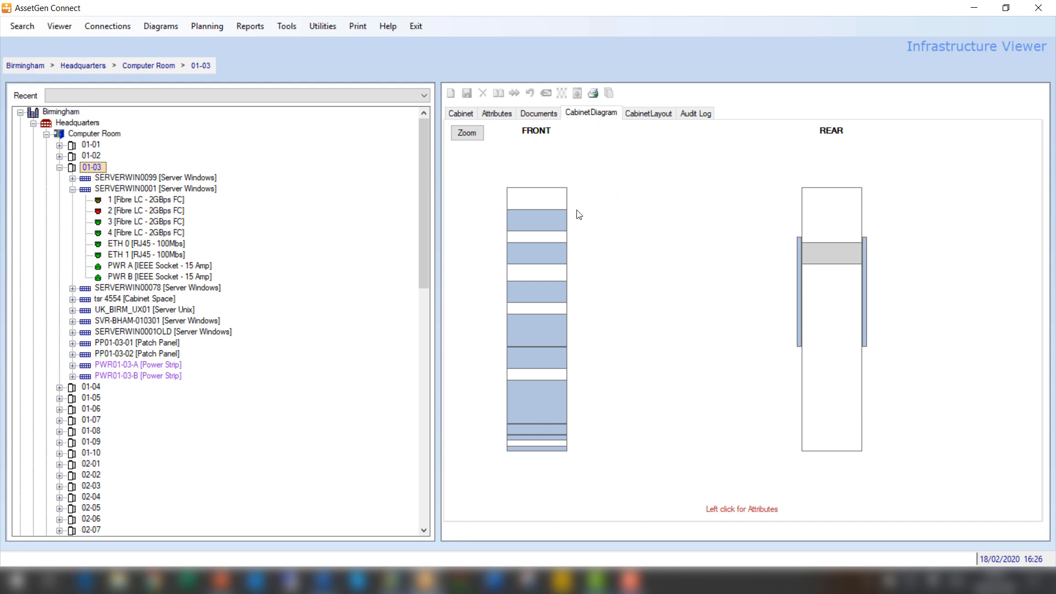
mouse_move(546, 223)
left_click(474, 137)
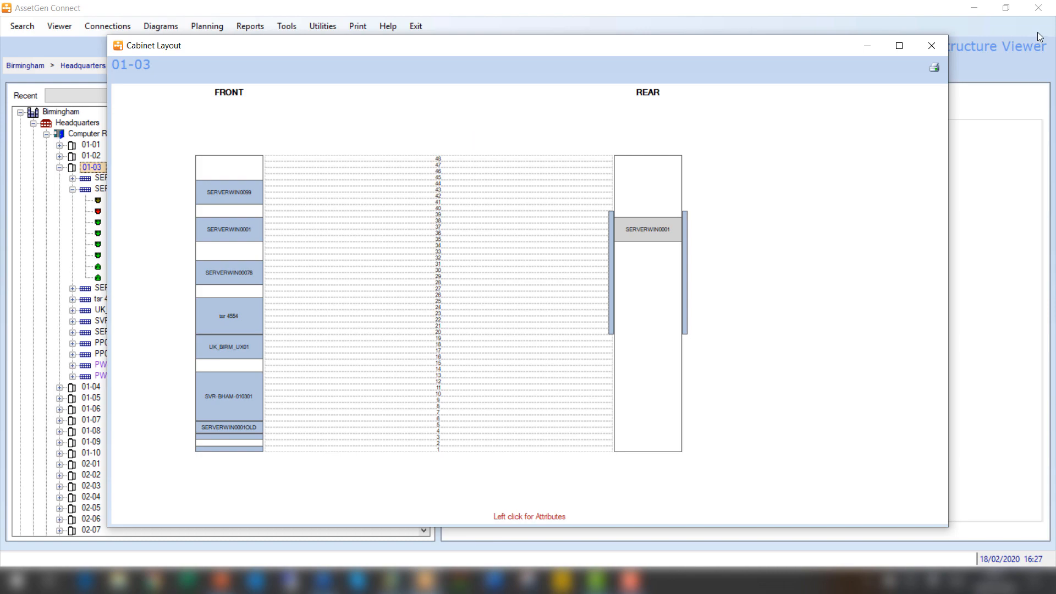
left_click(938, 49)
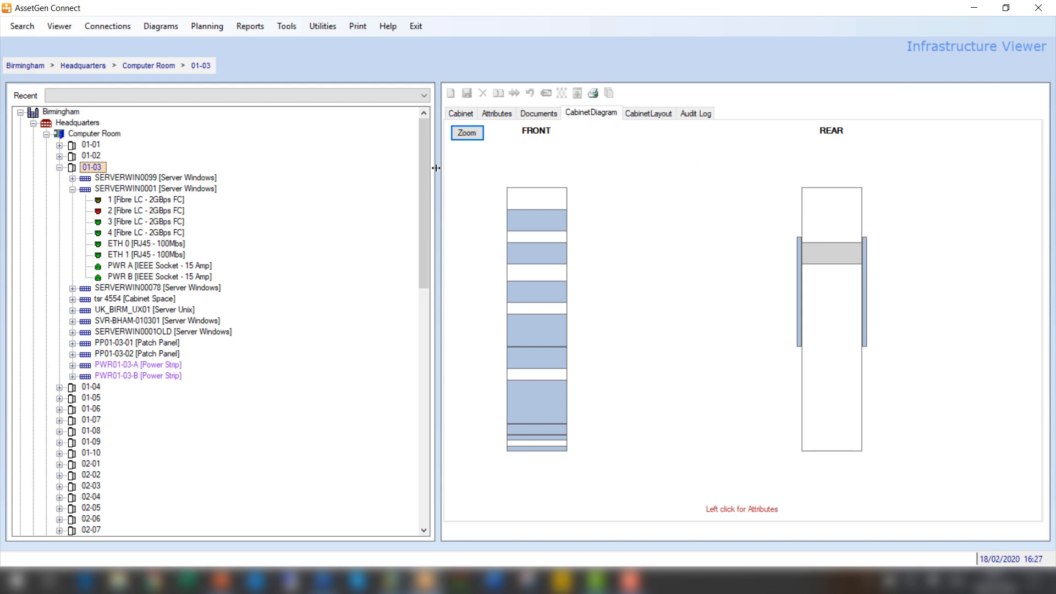
Step: Review the equipment details, attributes and attached documents of SERVERWIN0001 in cabinet 01-03
left_click(140, 189)
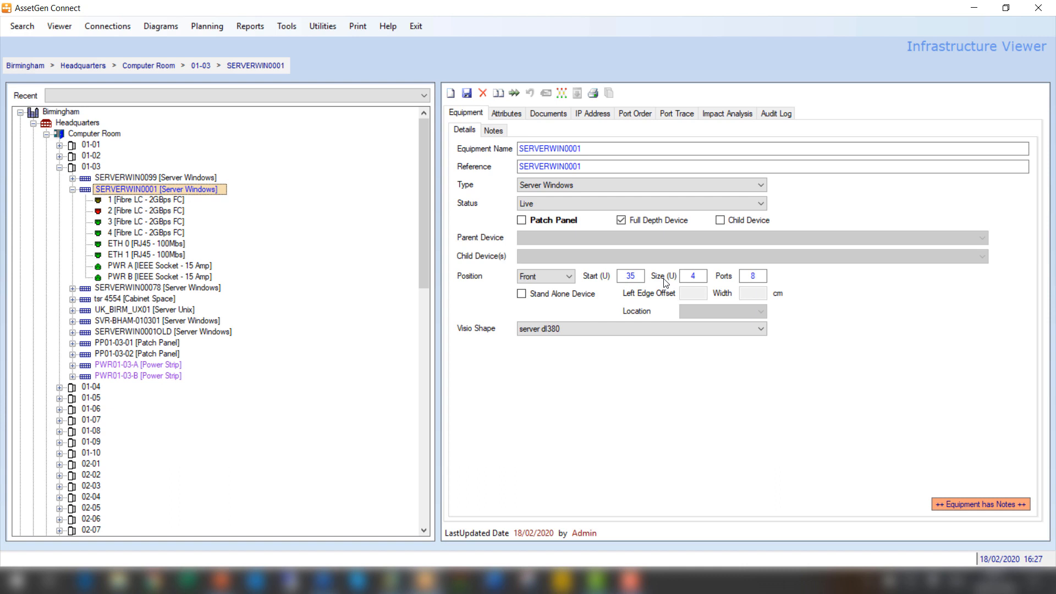
left_click(520, 113)
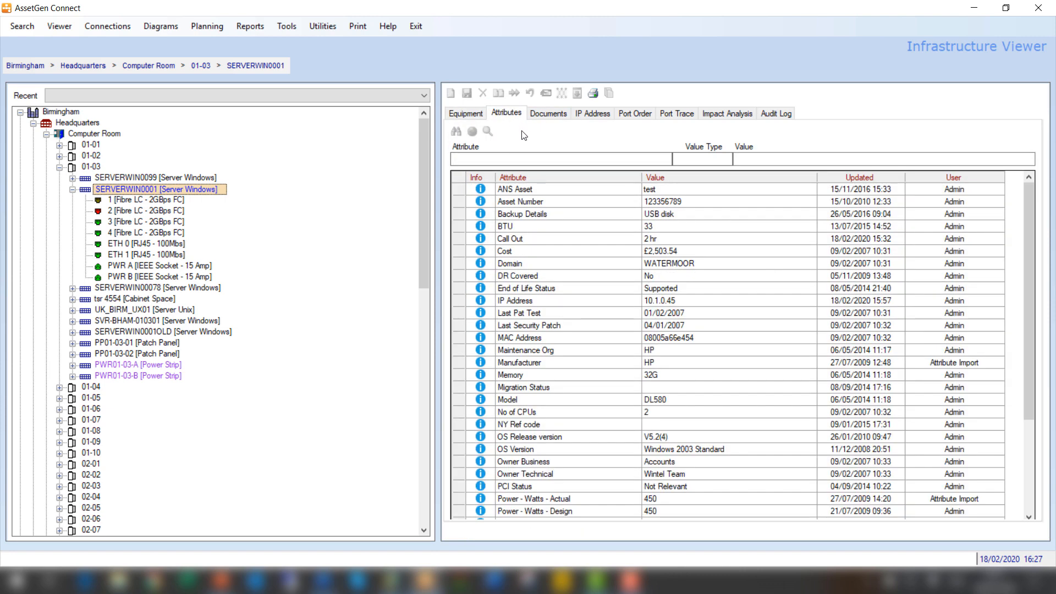
left_click(551, 115)
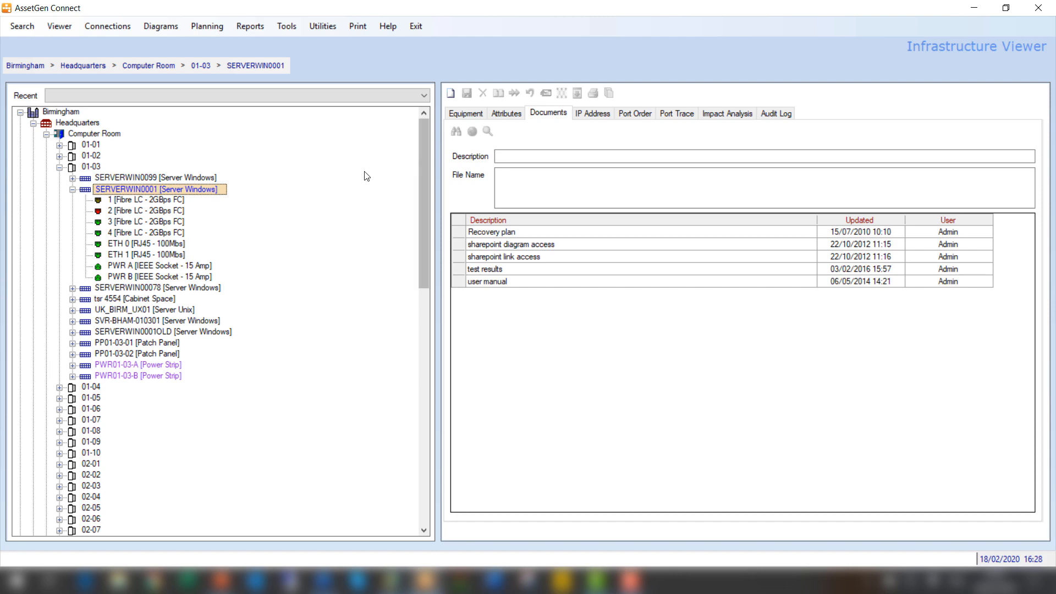
Step: Trace the cable path from port ETH 0 of SERVERWIN0001 and return to the port's details
left_click(157, 246)
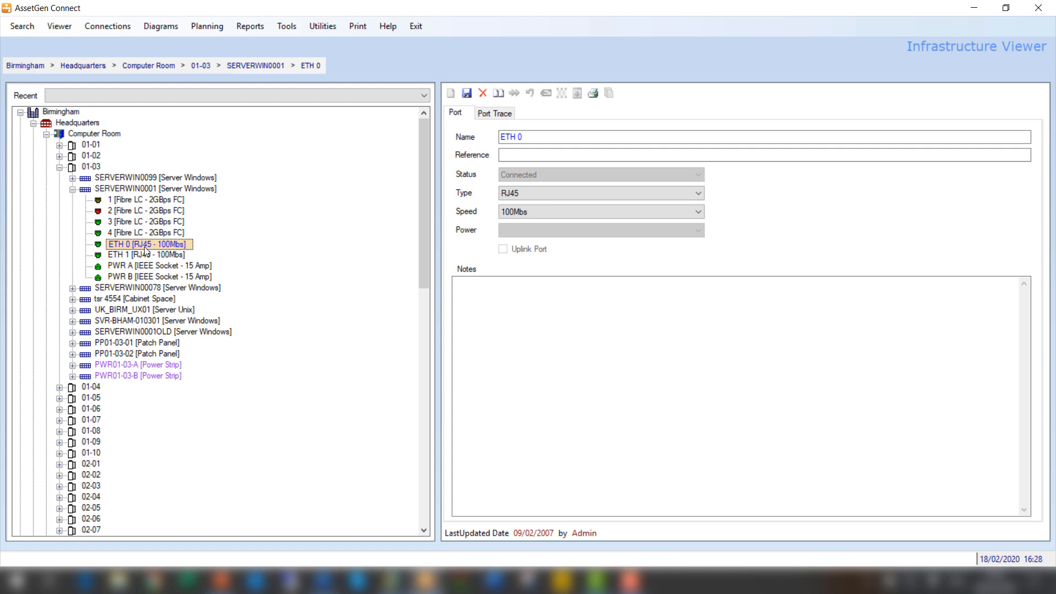
left_click(510, 116)
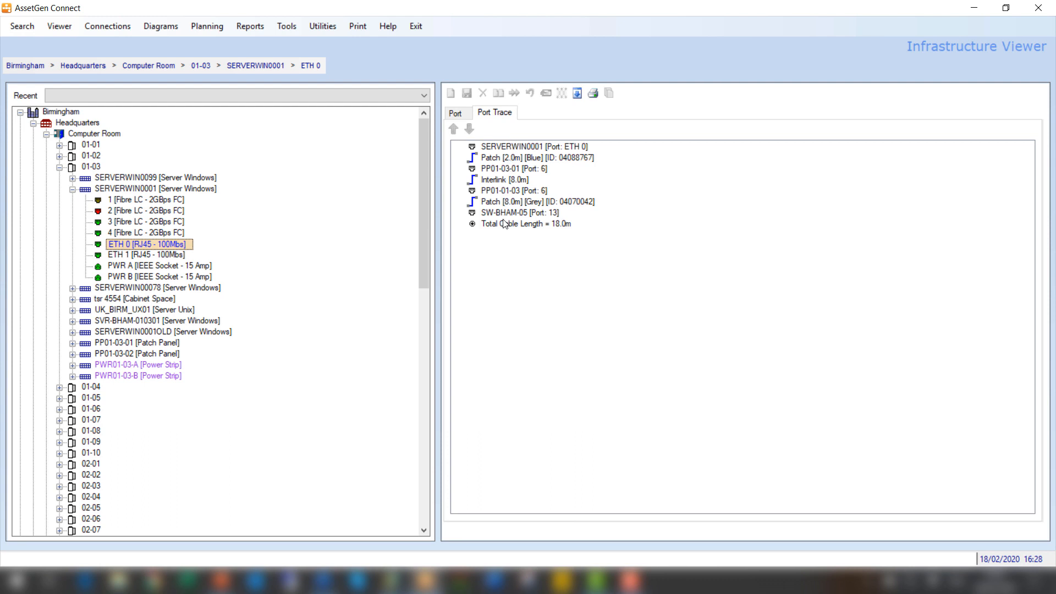
left_click(458, 114)
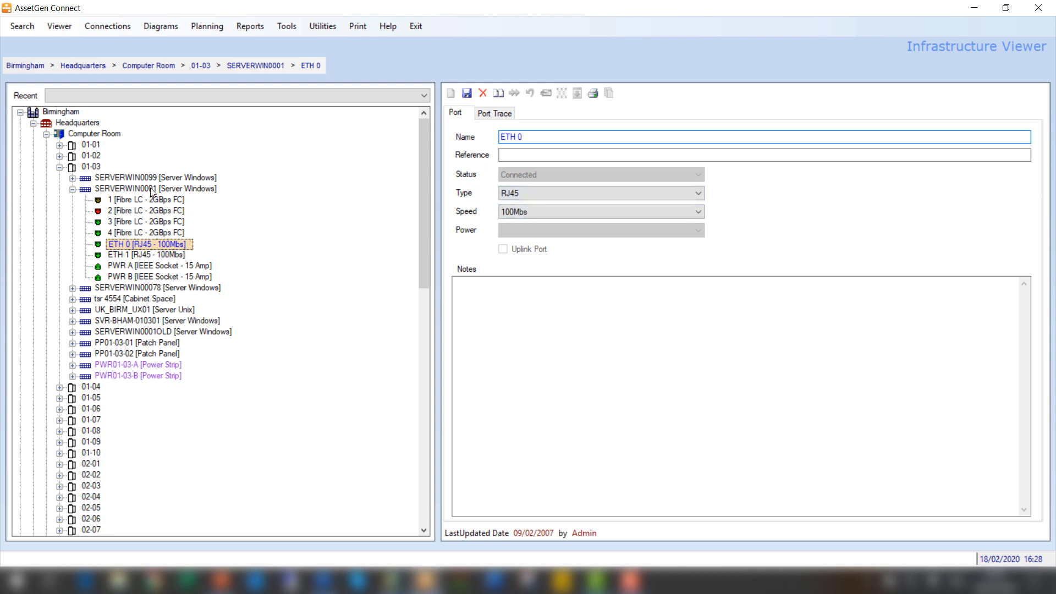
Step: Show the port trace of all SERVERWIN0001 ports and follow the ETH 0 connection to switch SW-BHAM-05
left_click(152, 190)
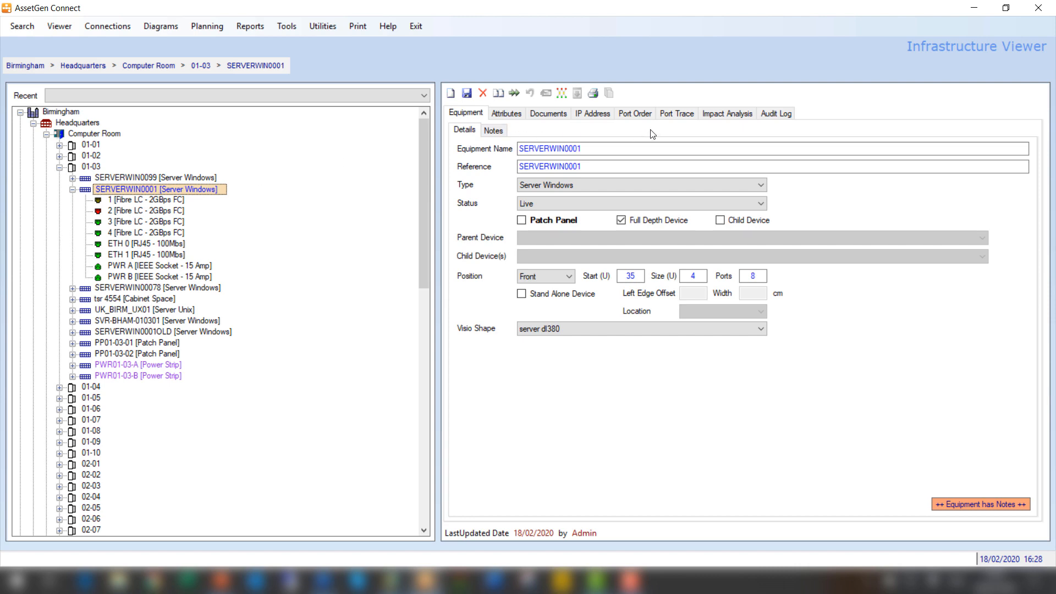
left_click(680, 115)
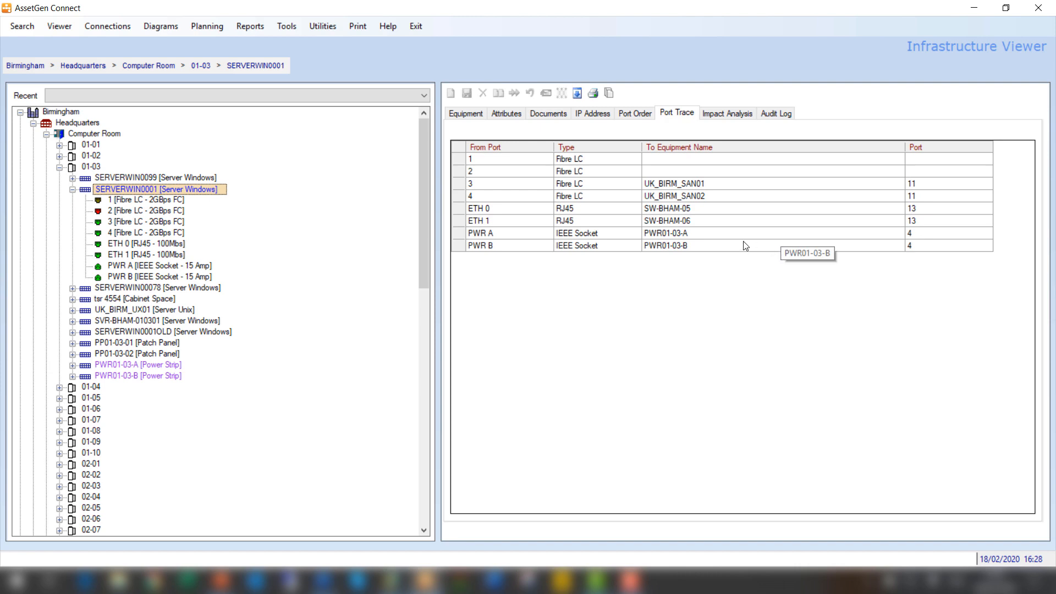
double_click(682, 209)
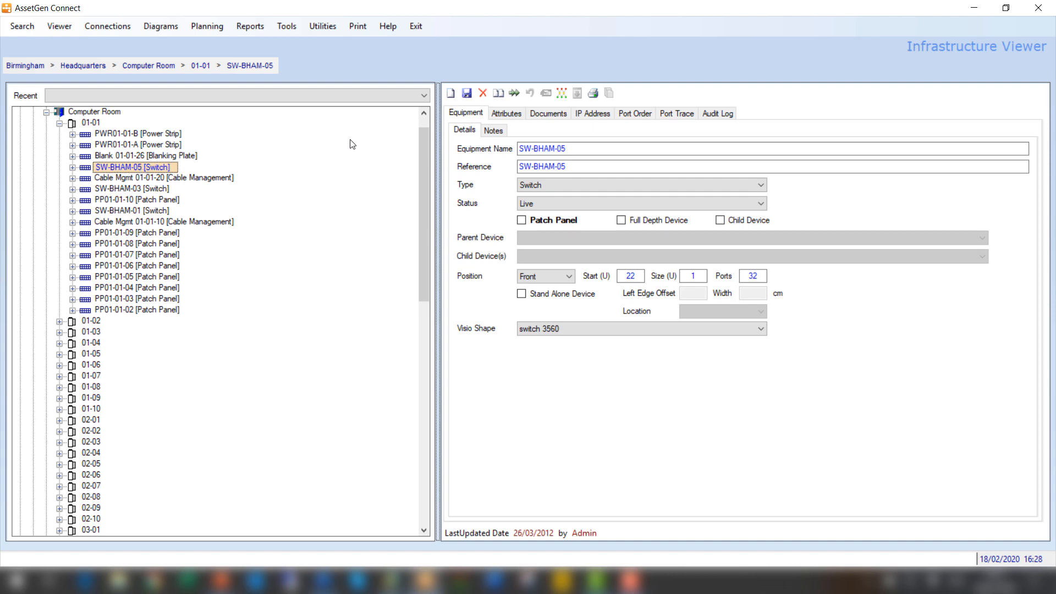
Step: Examine the port trace of switch SW-BHAM-05 and preview its full Equipment Port Trace Report
left_click(679, 116)
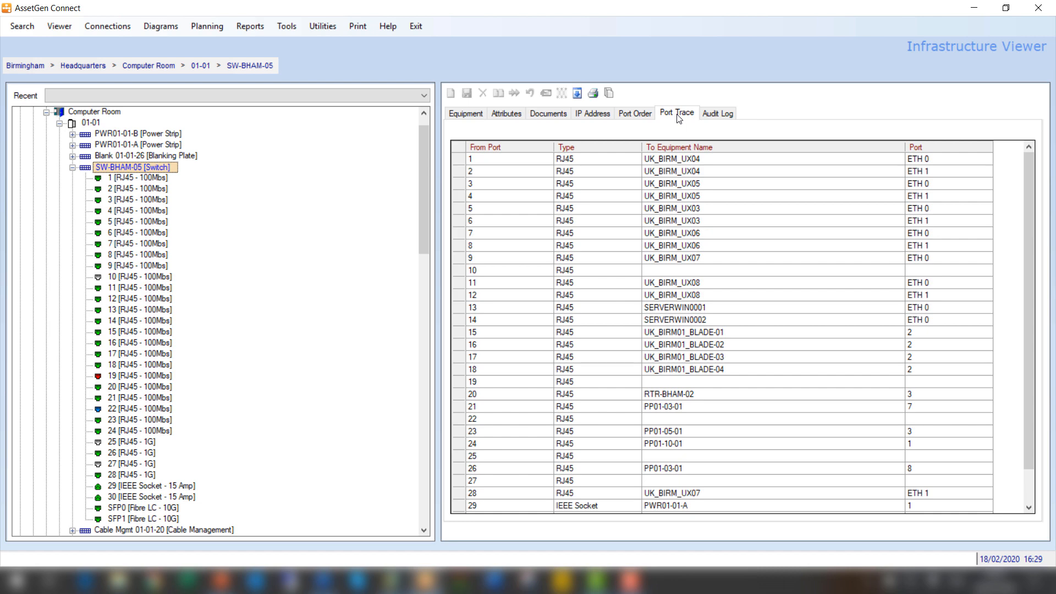
left_click(610, 94)
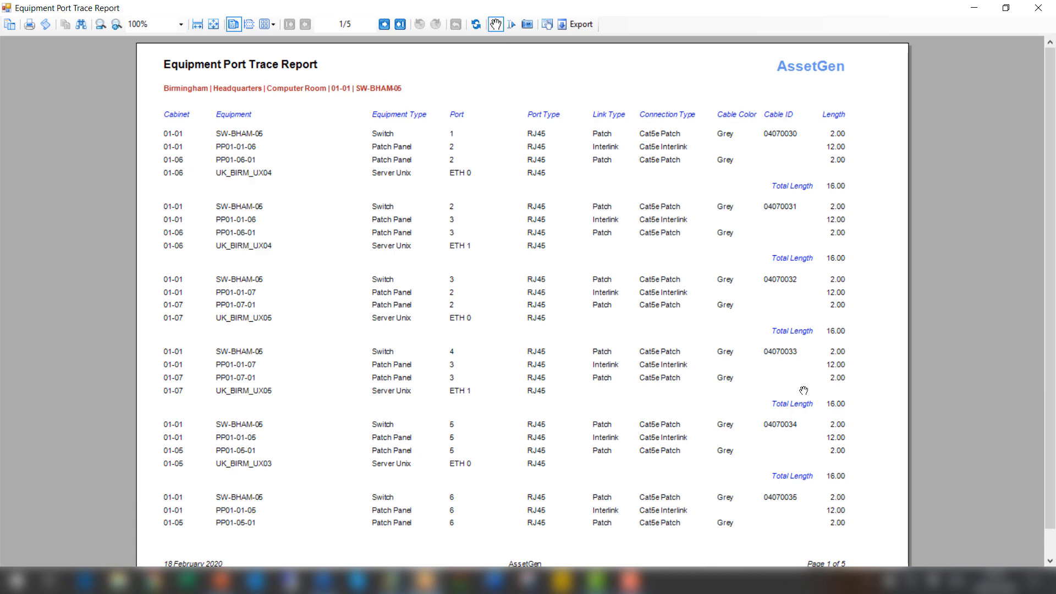
left_click(1041, 9)
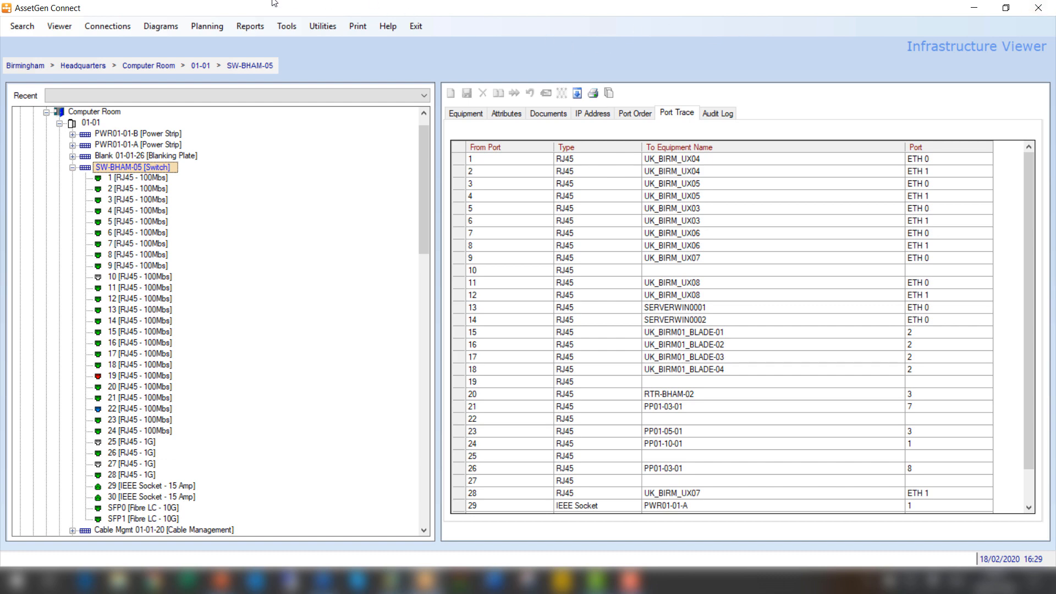
Step: Clone the recently viewed SERVERWIN0001 record as "new server" and clear the clone's reference
left_click(423, 95)
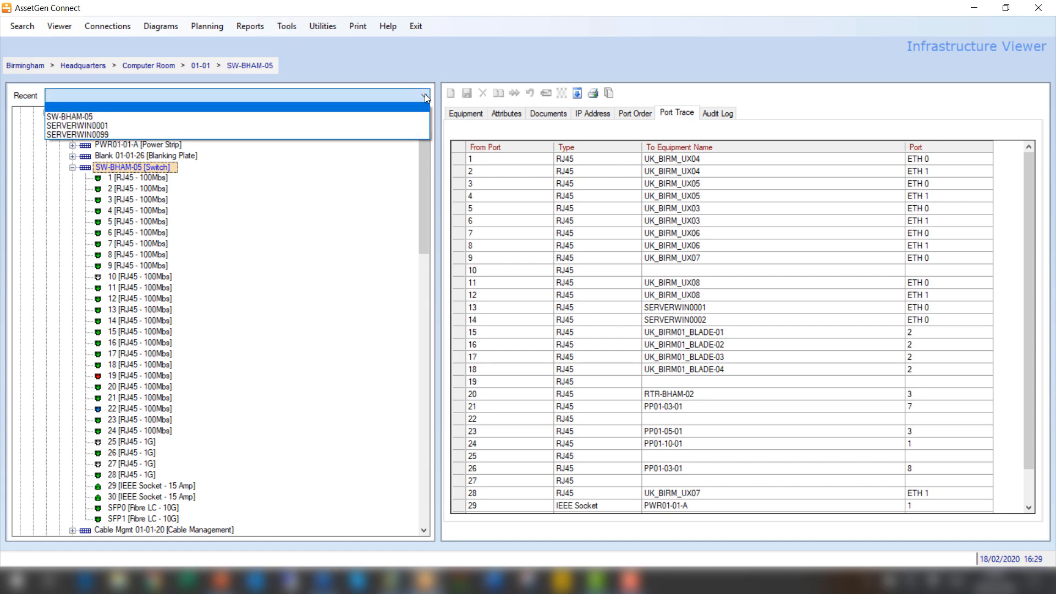
left_click(402, 126)
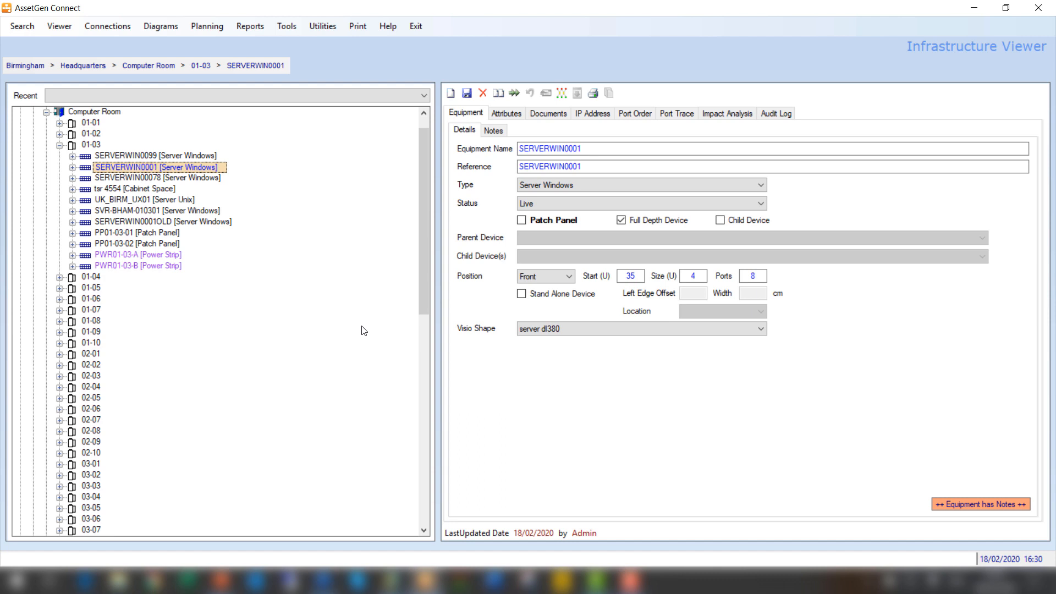
left_click(499, 94)
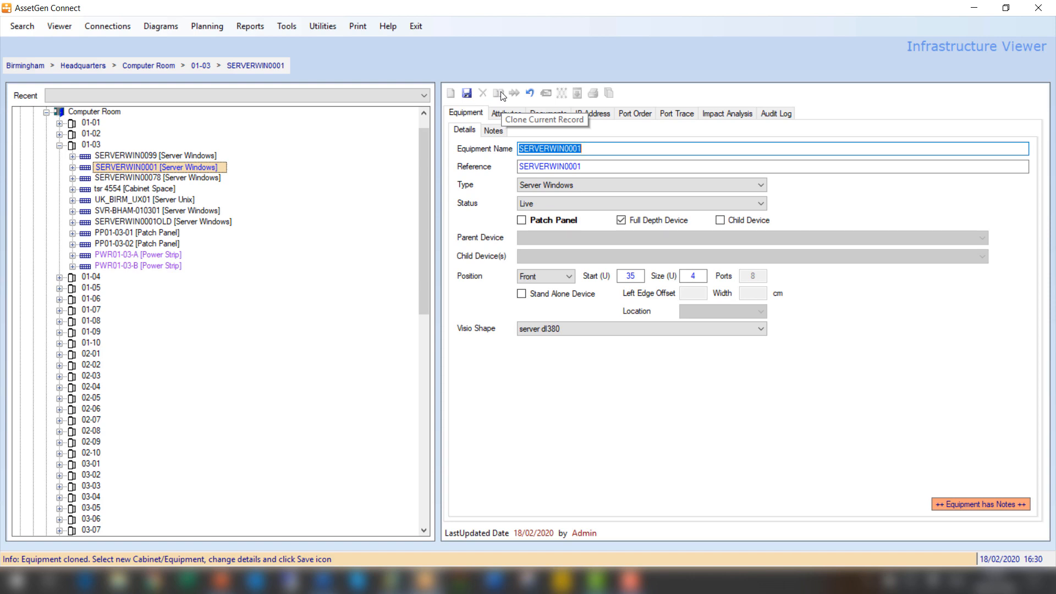
type("new server")
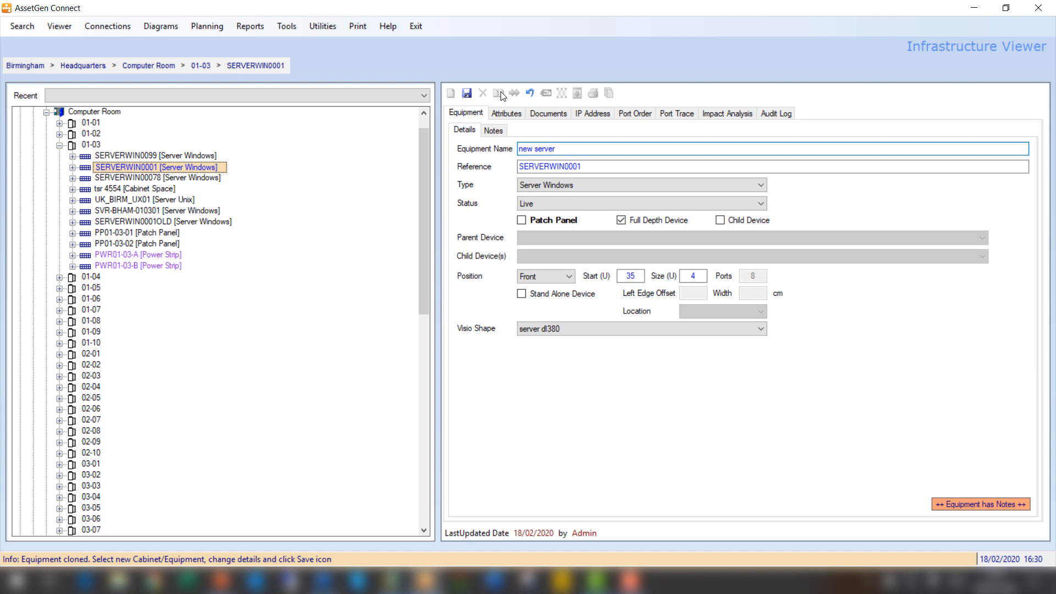
left_click_drag(589, 165, 495, 163)
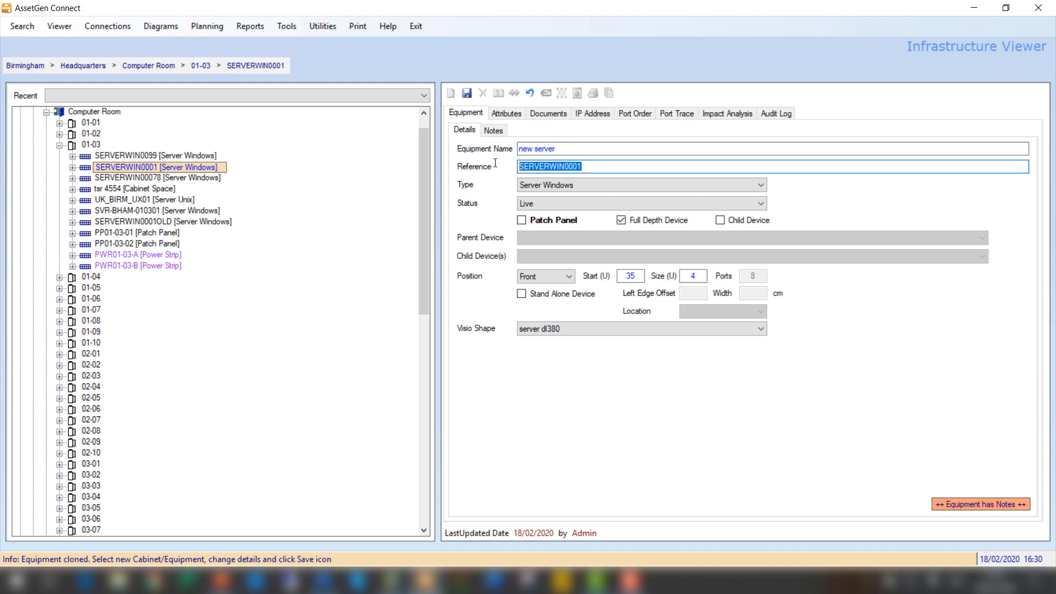
key("BackSpace")
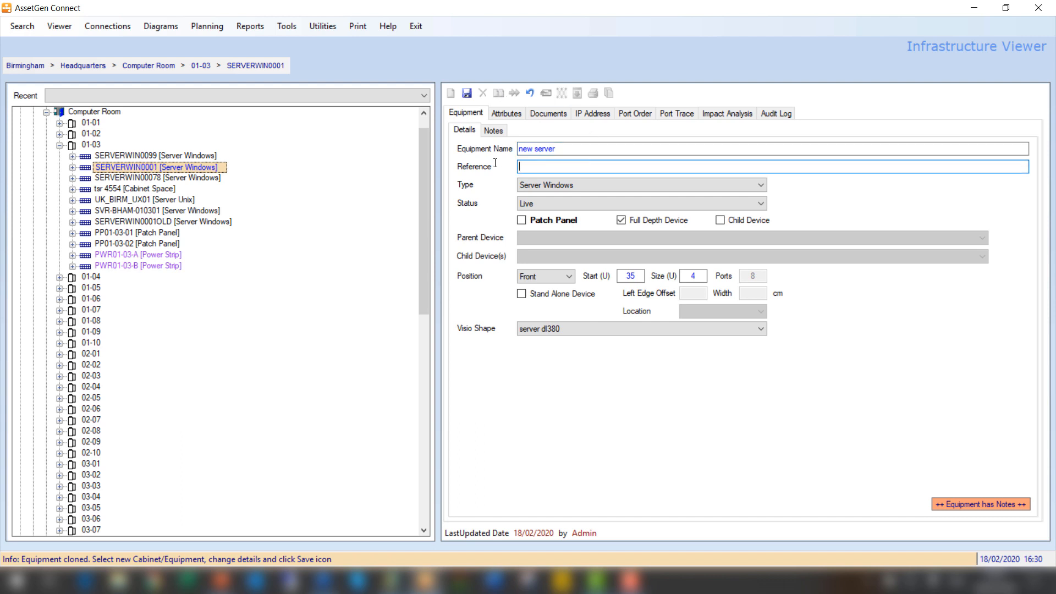
Step: Set the cloned server's status to Planned and its start position to 45 U, and save the record
left_click(581, 208)
left_click(579, 253)
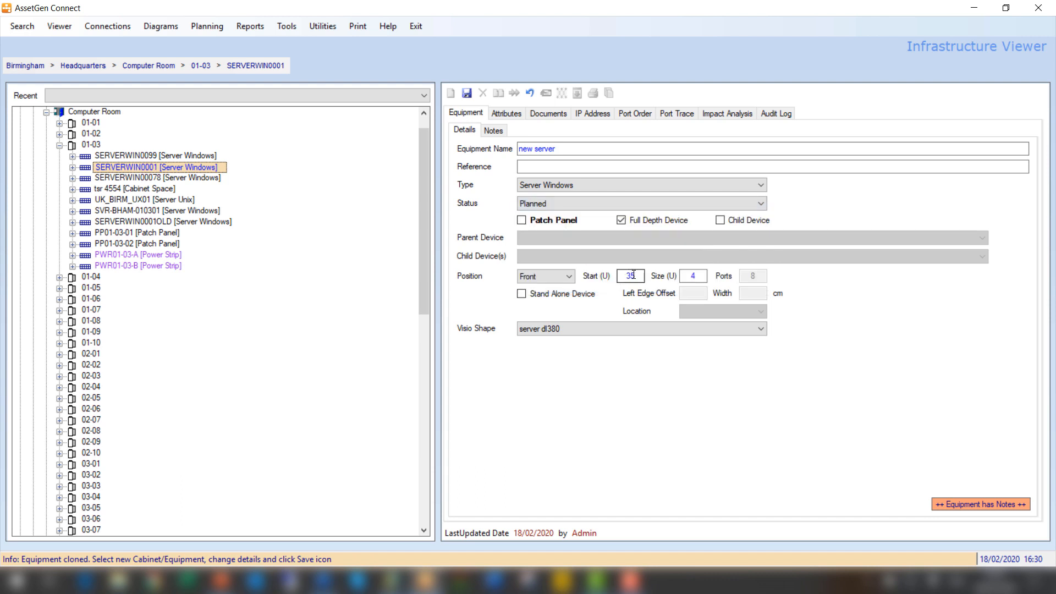
left_click_drag(636, 274, 587, 269)
type("45")
left_click(467, 94)
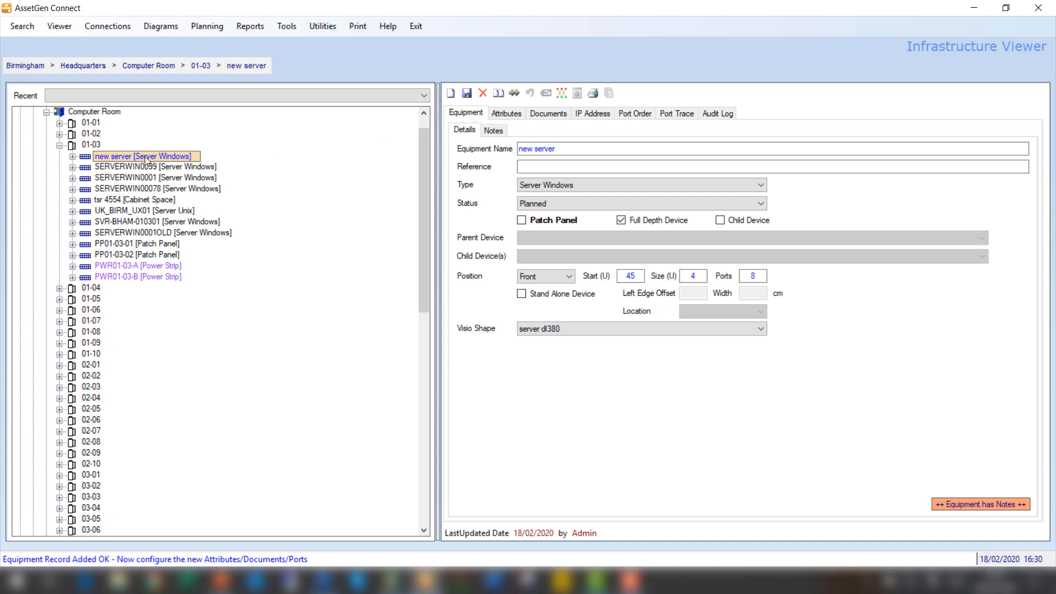
Step: Check the position of the new server in the diagram of cabinet 01-03
left_click(92, 144)
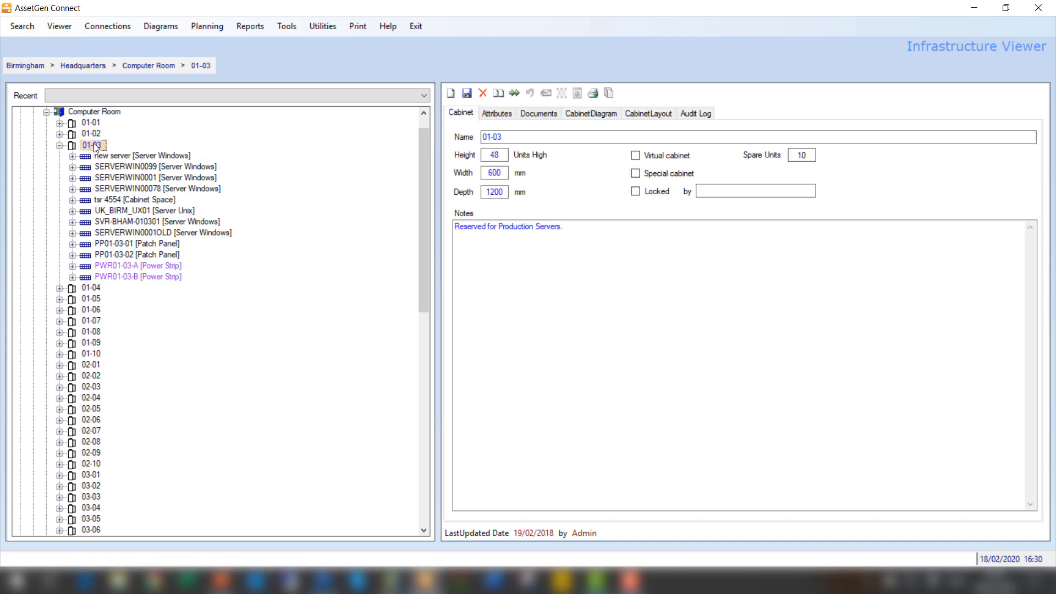
left_click(594, 115)
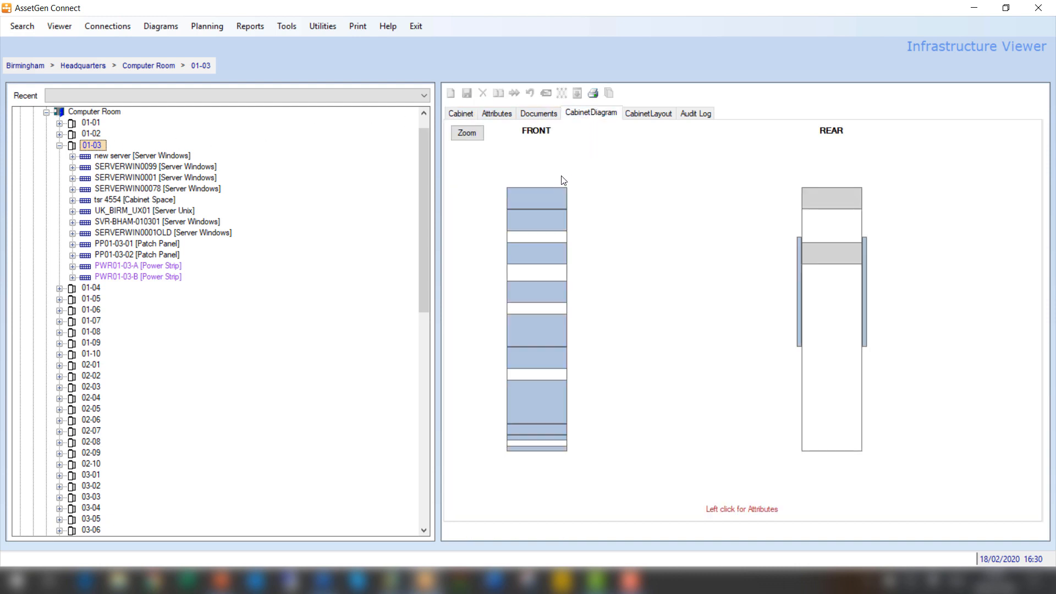
mouse_move(548, 197)
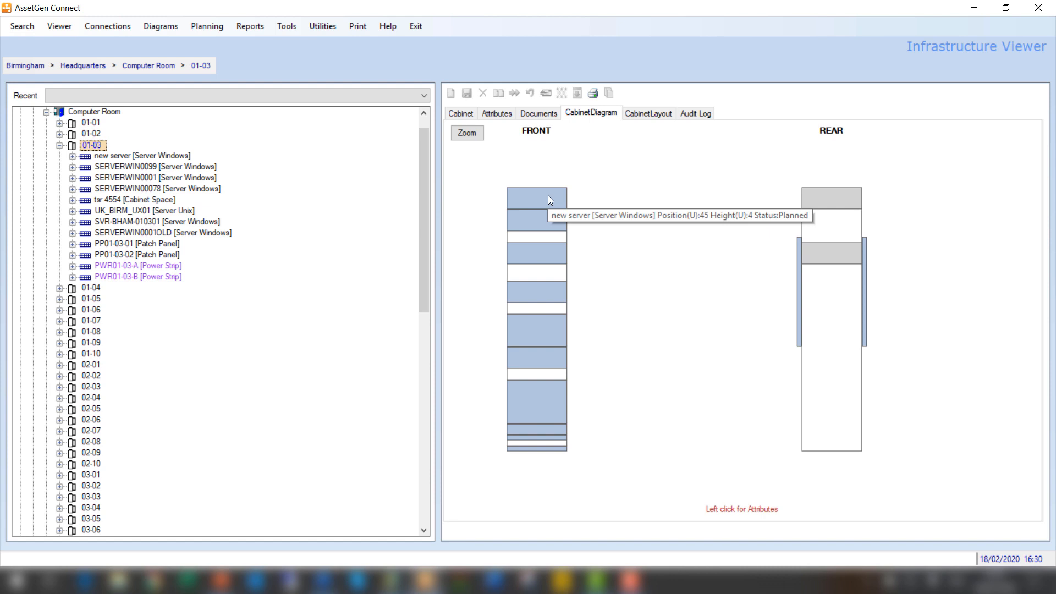
Step: Generate the Visio cabinet drawing of 01-03 and inspect its upper rack units up close
right_click(97, 146)
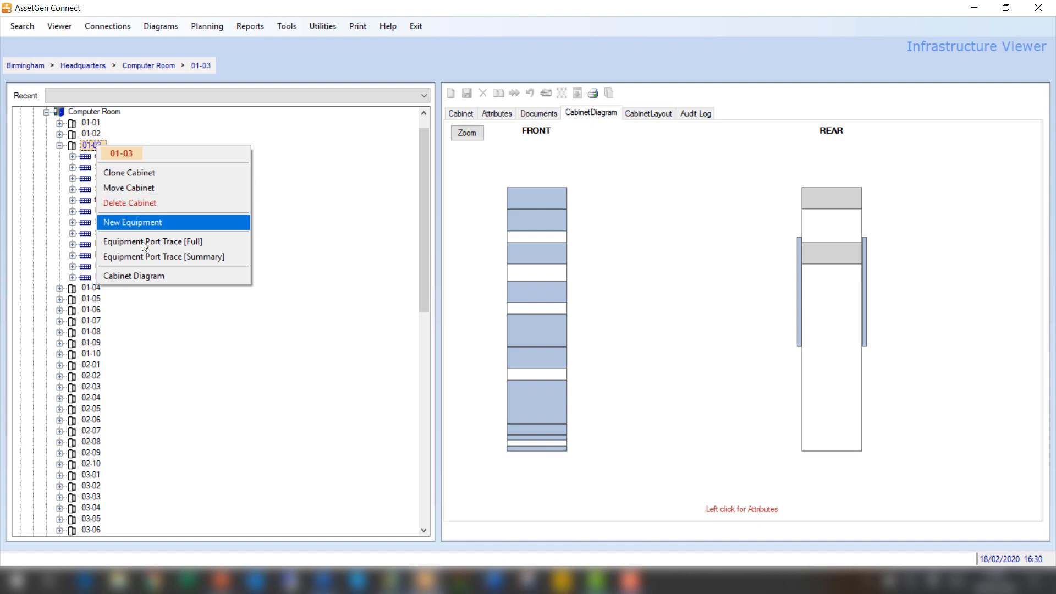
left_click(158, 282)
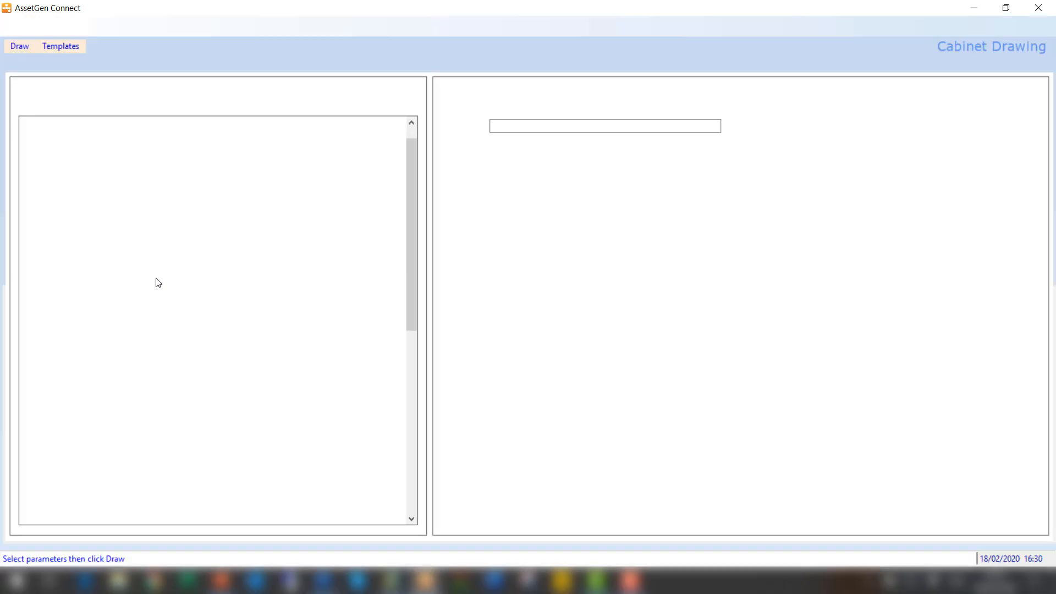
left_click(22, 48)
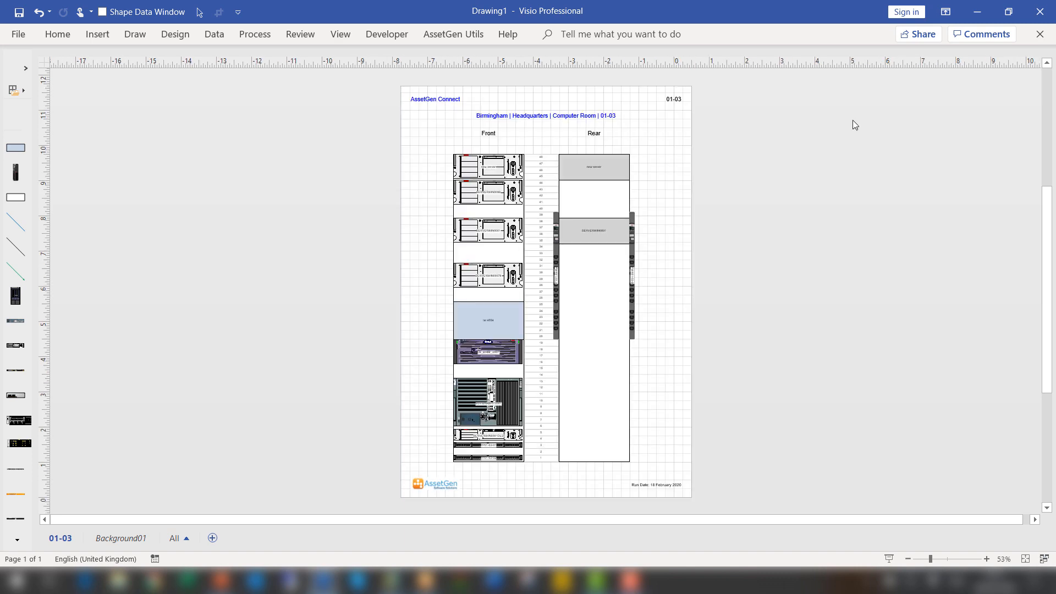
scroll(491, 170, "up", 5)
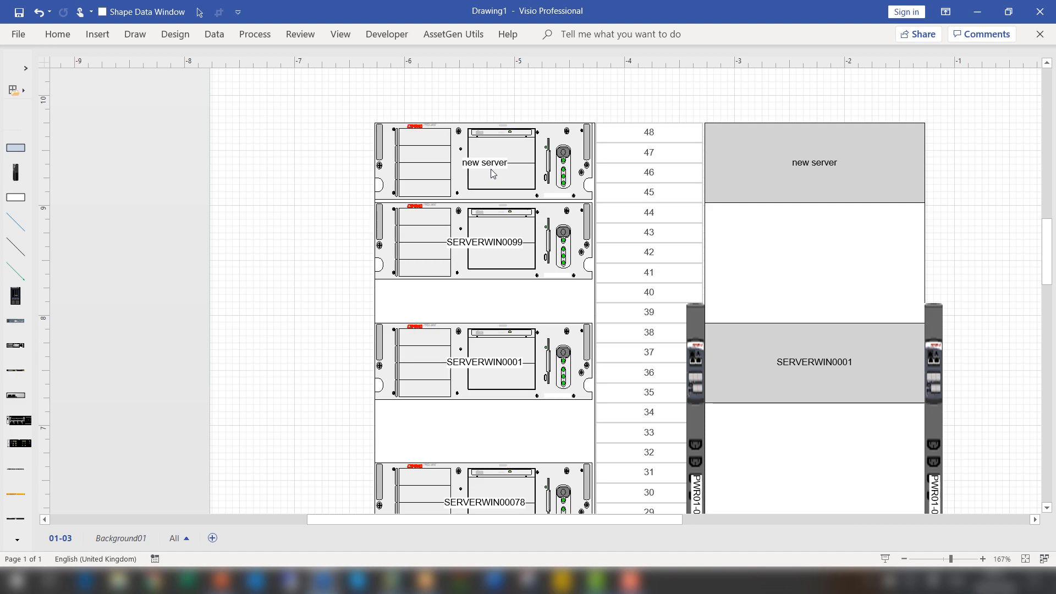
Step: Close the Visio drawing, try Computer Room and Birmingham as the cabinet selection to draw, and leave Cabinet Drawing
left_click(1045, 13)
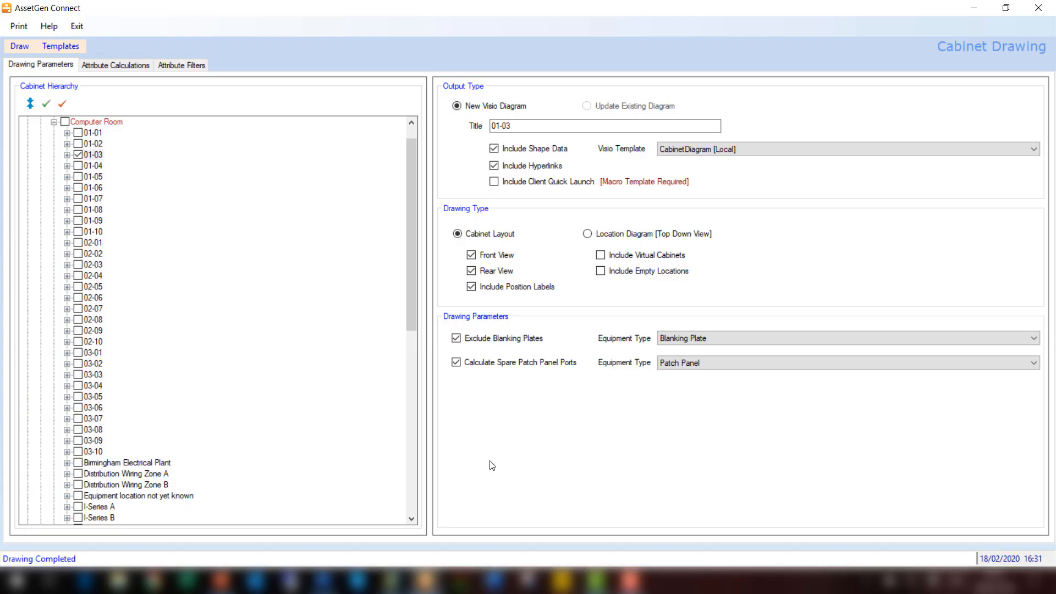
left_click(78, 144)
left_click(78, 132)
left_click(65, 122)
left_click_drag(410, 174, 414, 136)
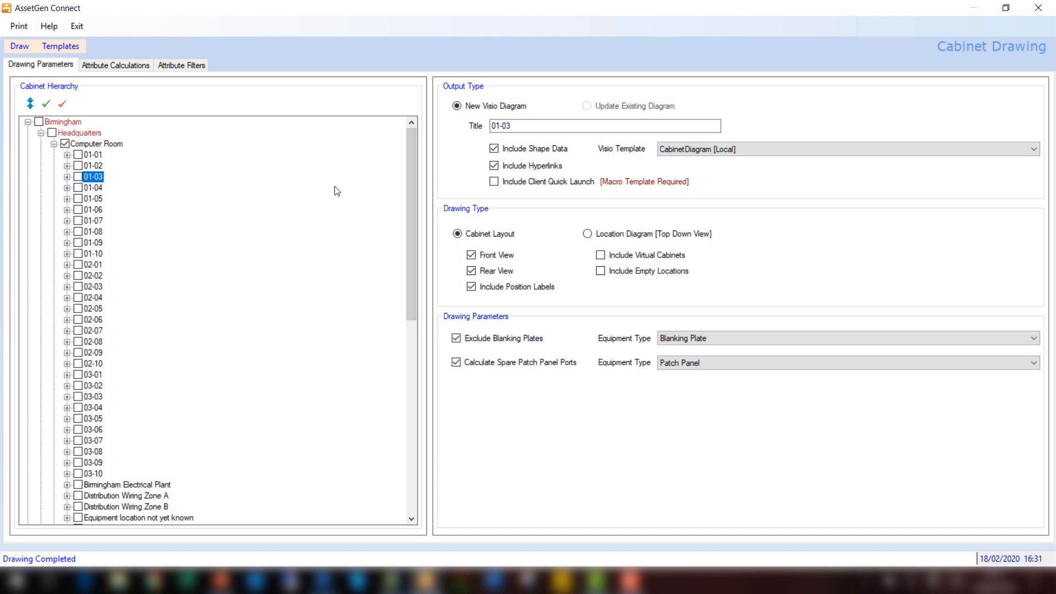
left_click(39, 122)
left_click(77, 27)
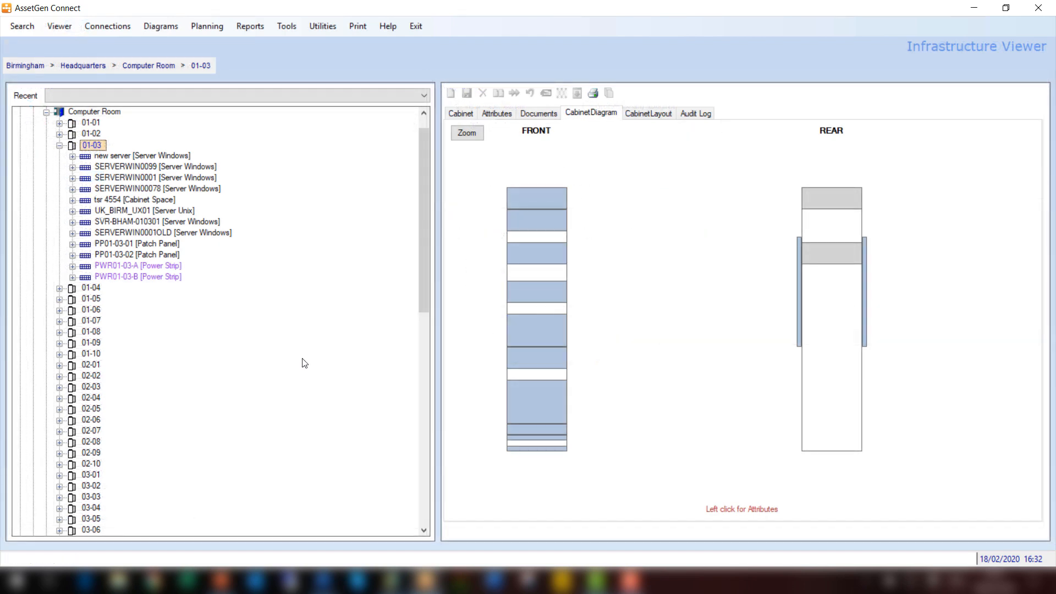
Step: Review the audit log of SERVERWIN0001 in cabinet 01-03
left_click(130, 178)
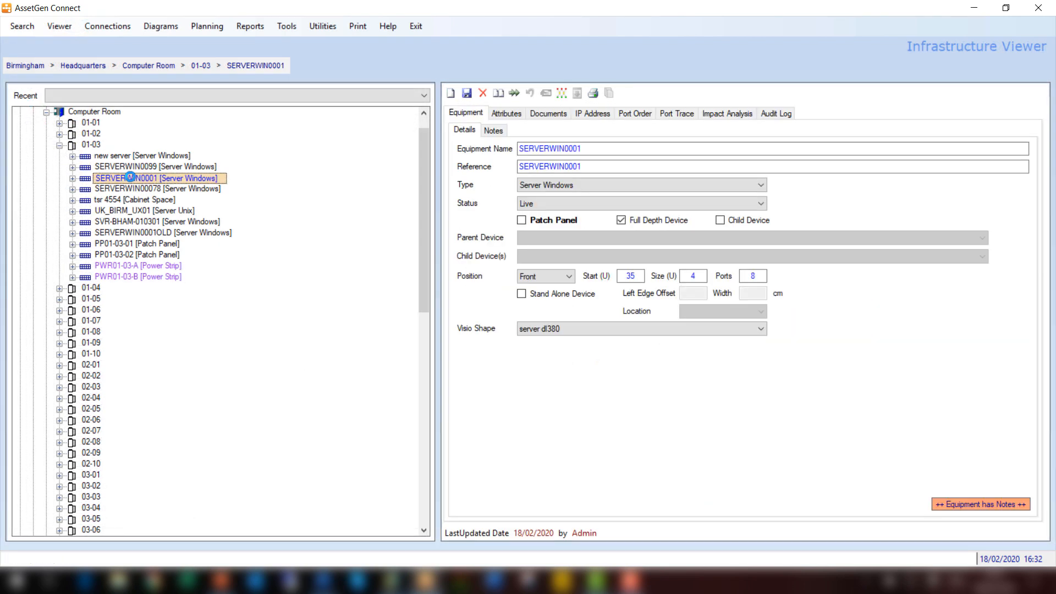
left_click(782, 114)
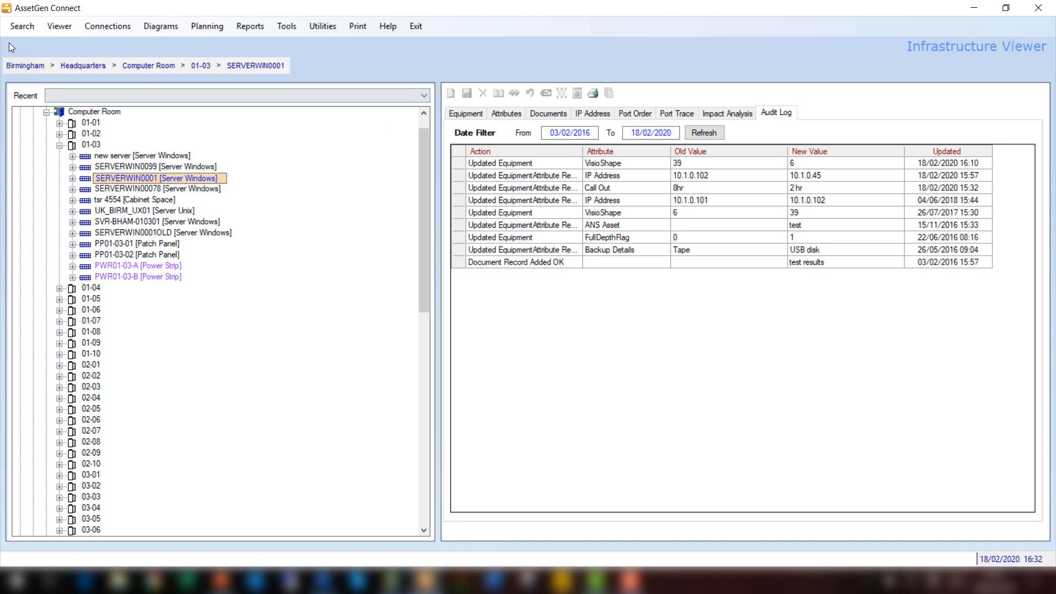
left_click(21, 28)
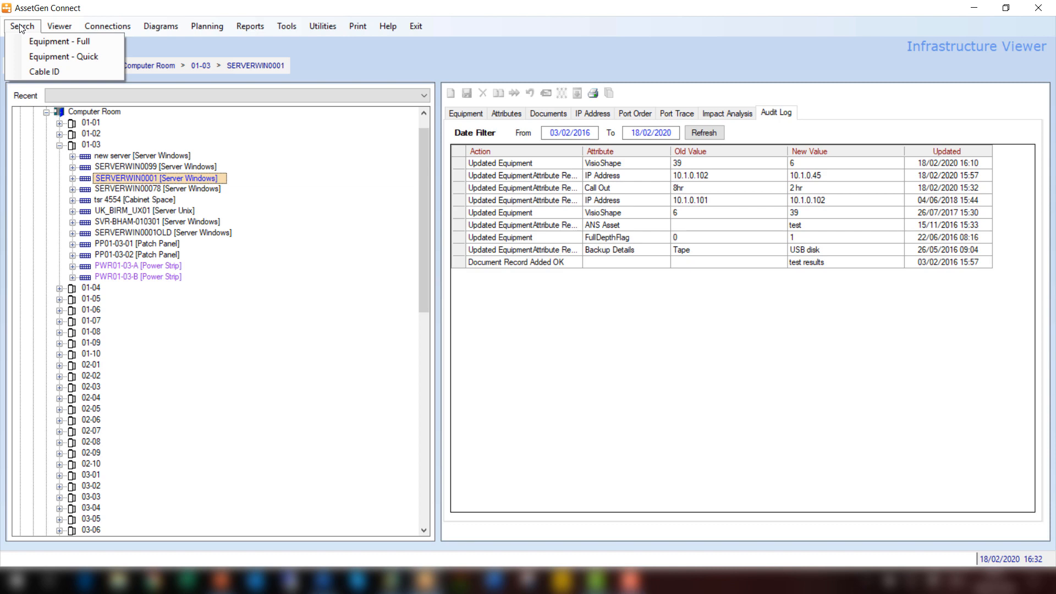
mouse_move(108, 30)
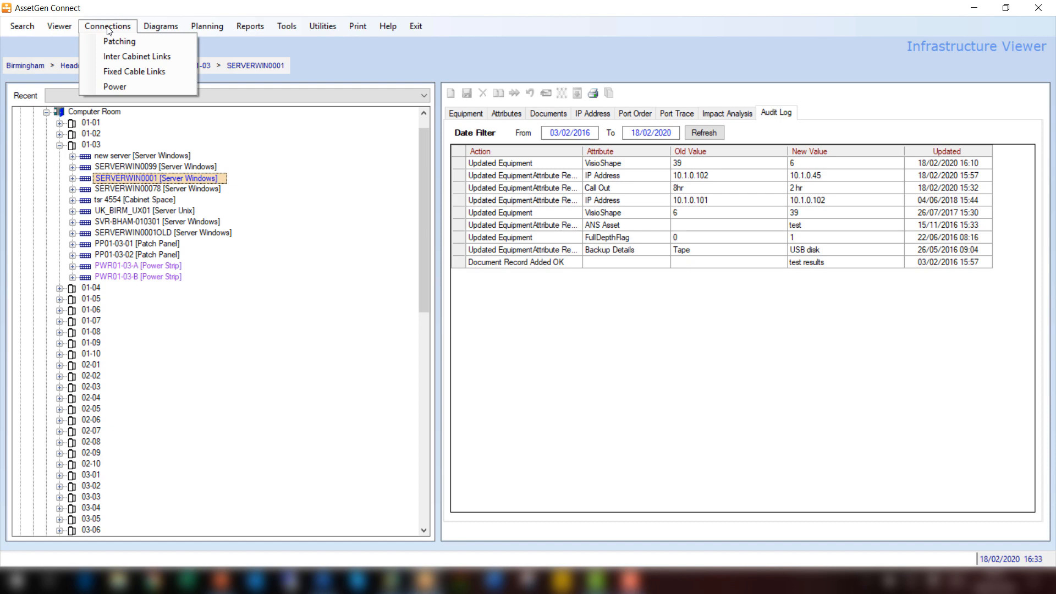
mouse_move(148, 29)
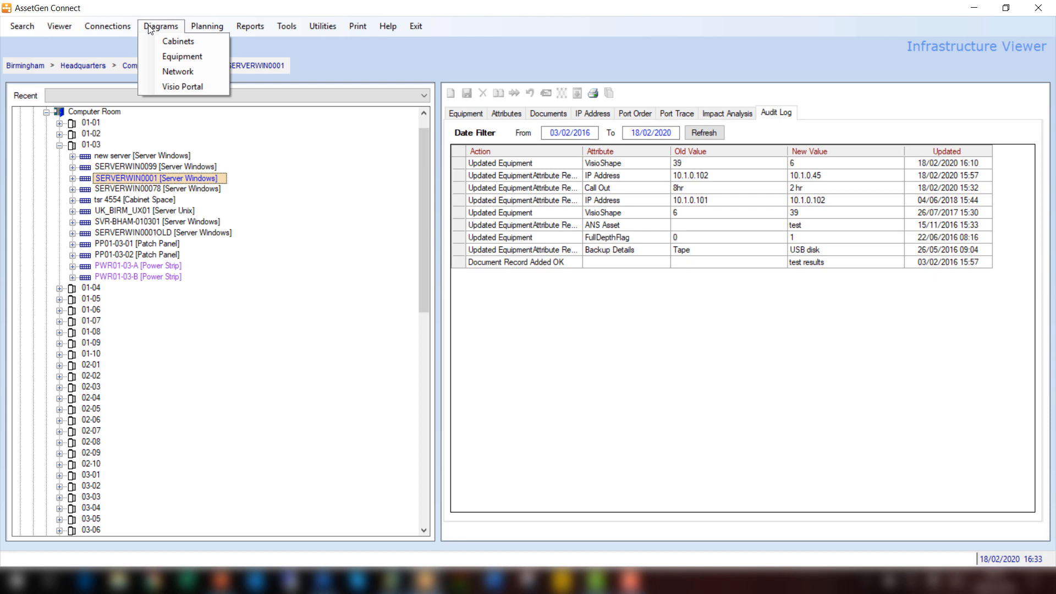
mouse_move(198, 33)
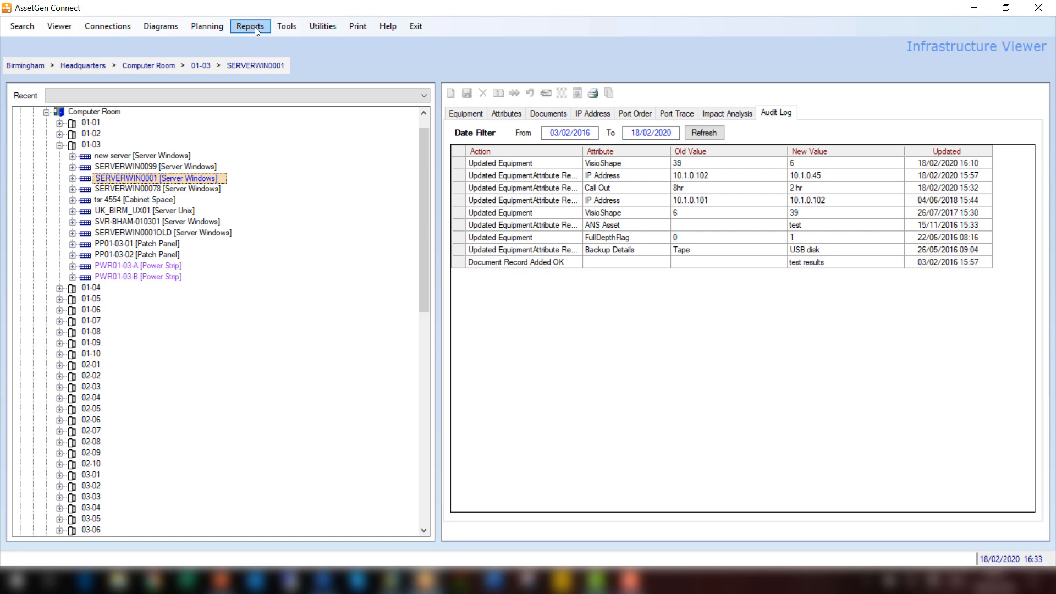
left_click(322, 26)
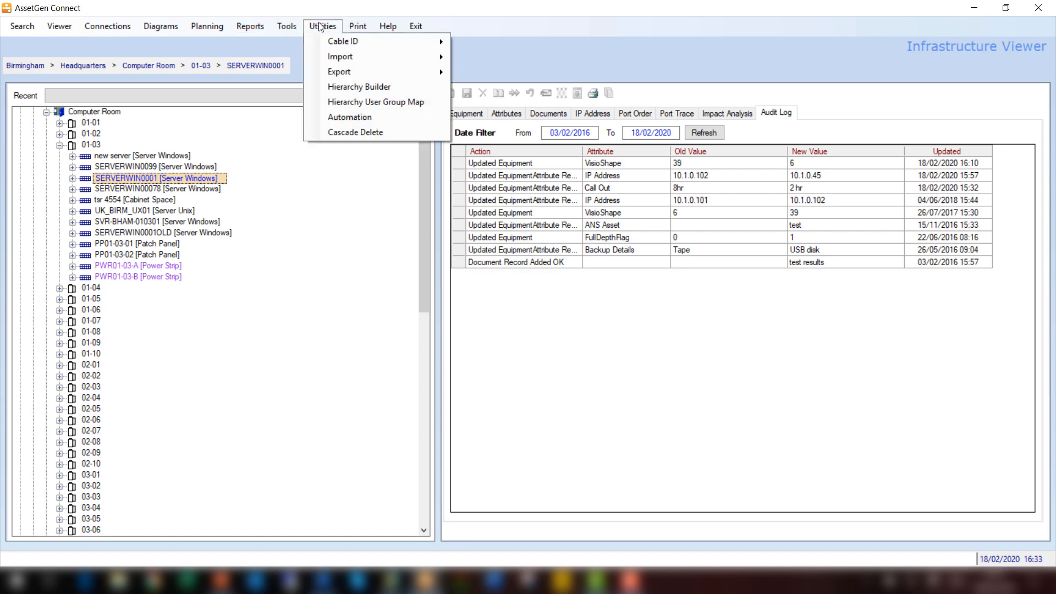
mouse_move(335, 70)
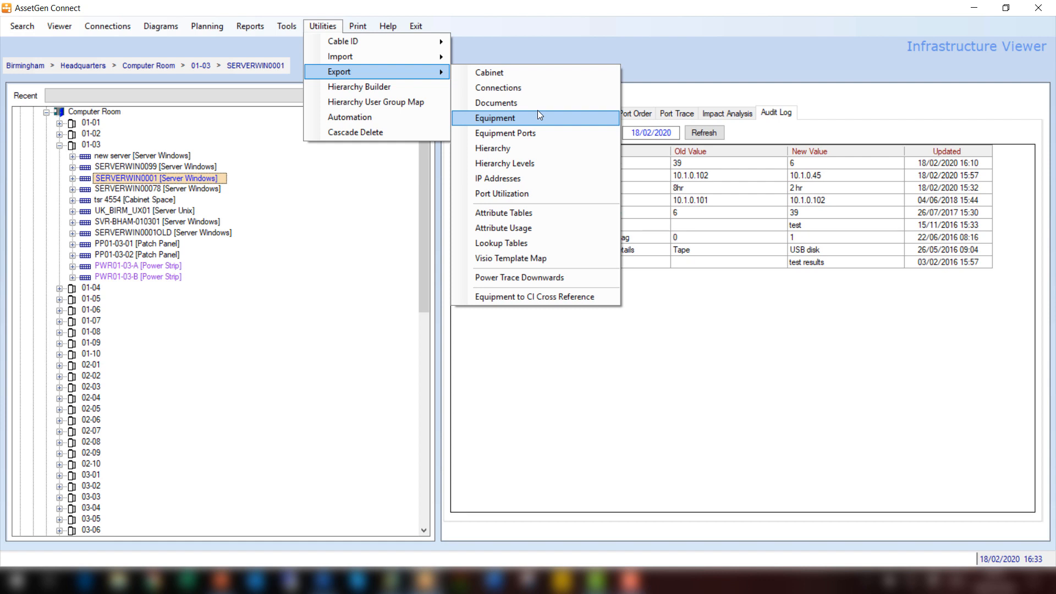
left_click(541, 31)
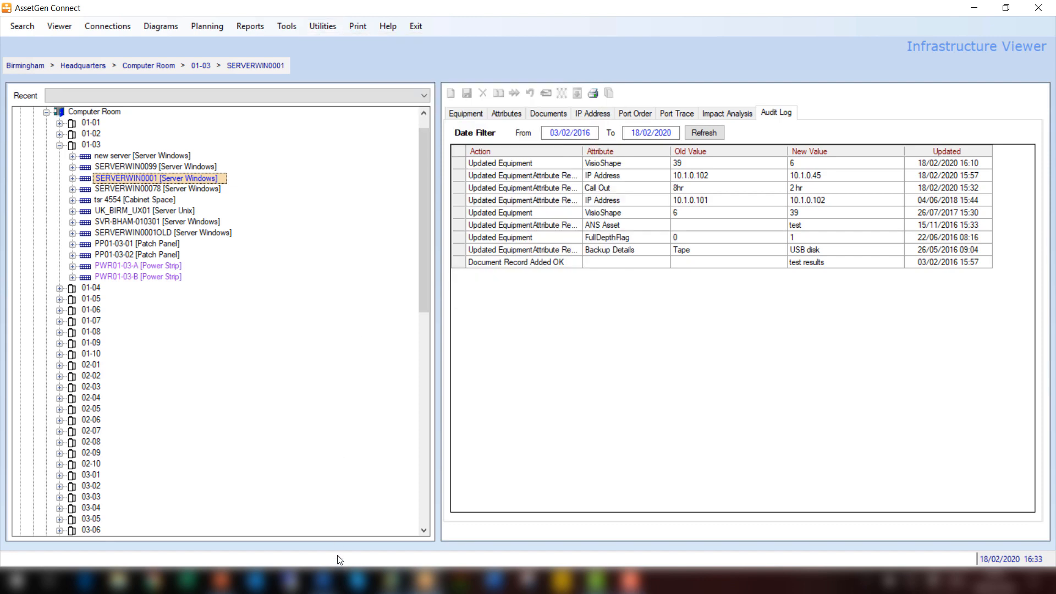
Step: Switch to the AssetGen Visio Demonstrator drawing in Visio and view the computer room's capacity by Cabinet Function and by Space Utilisation
mouse_move(324, 580)
left_click(323, 514)
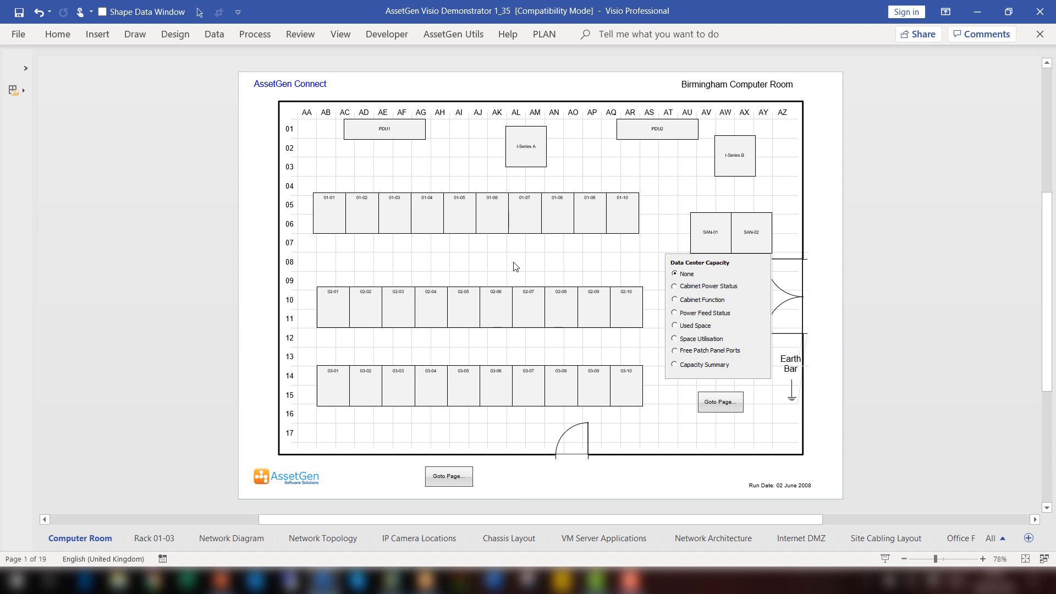
left_click(675, 300)
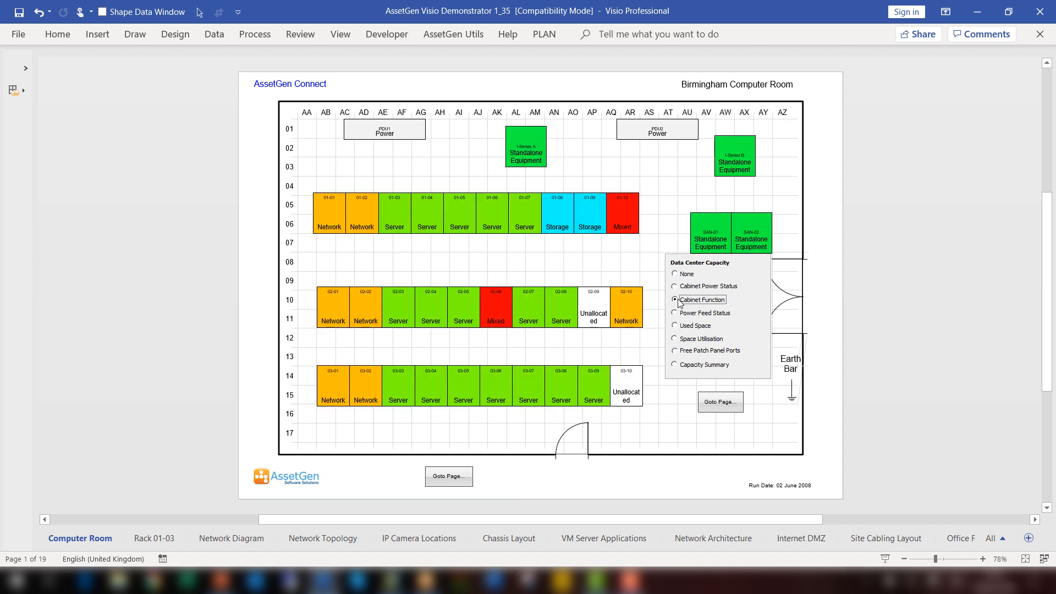
left_click(676, 339)
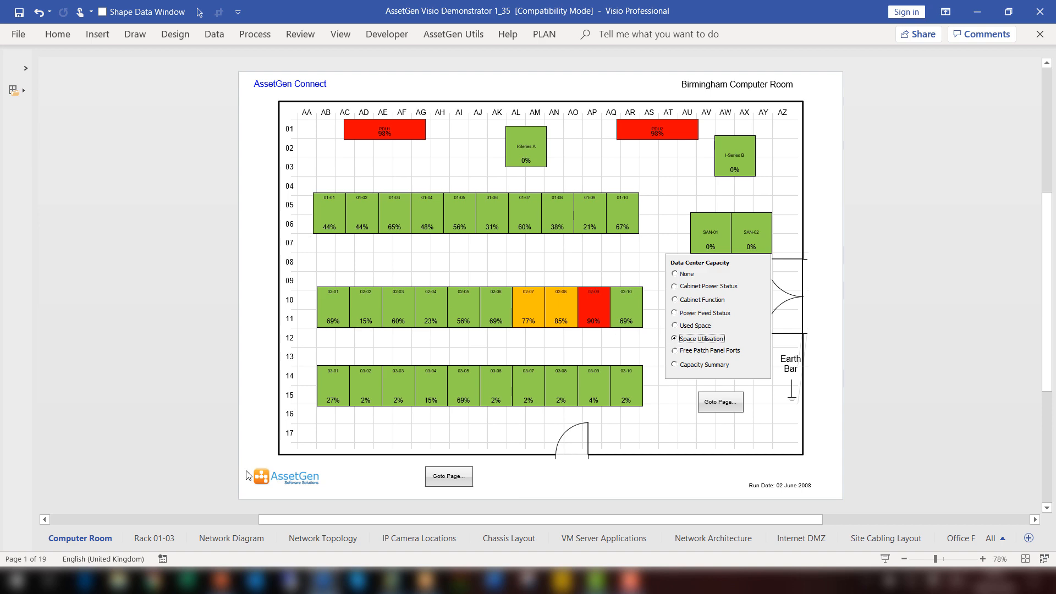
Step: View the Network Diagram and IP Camera Locations pages of the demonstrator drawing
left_click(237, 539)
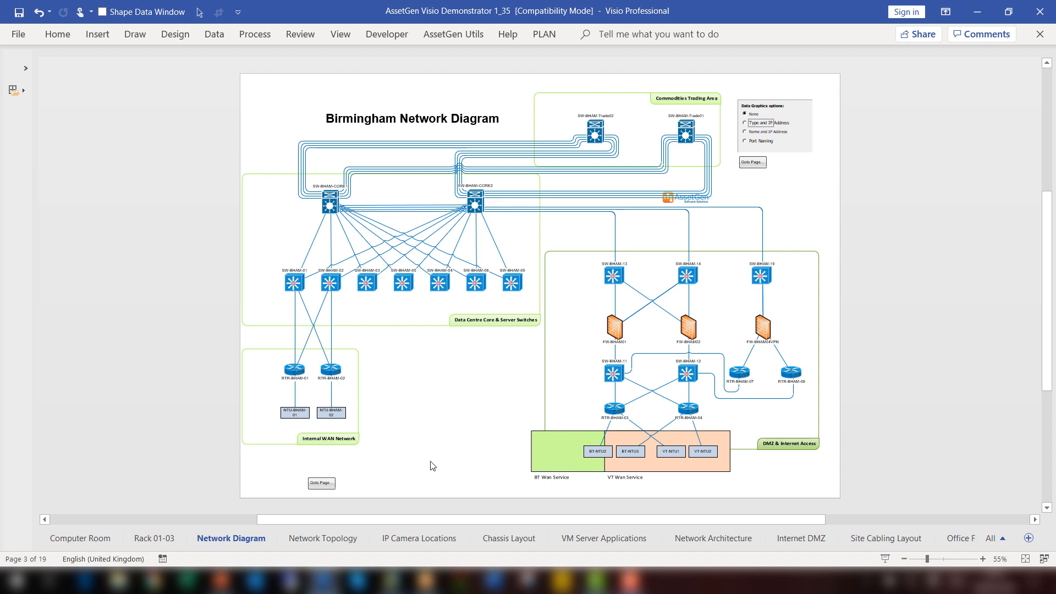
left_click(408, 536)
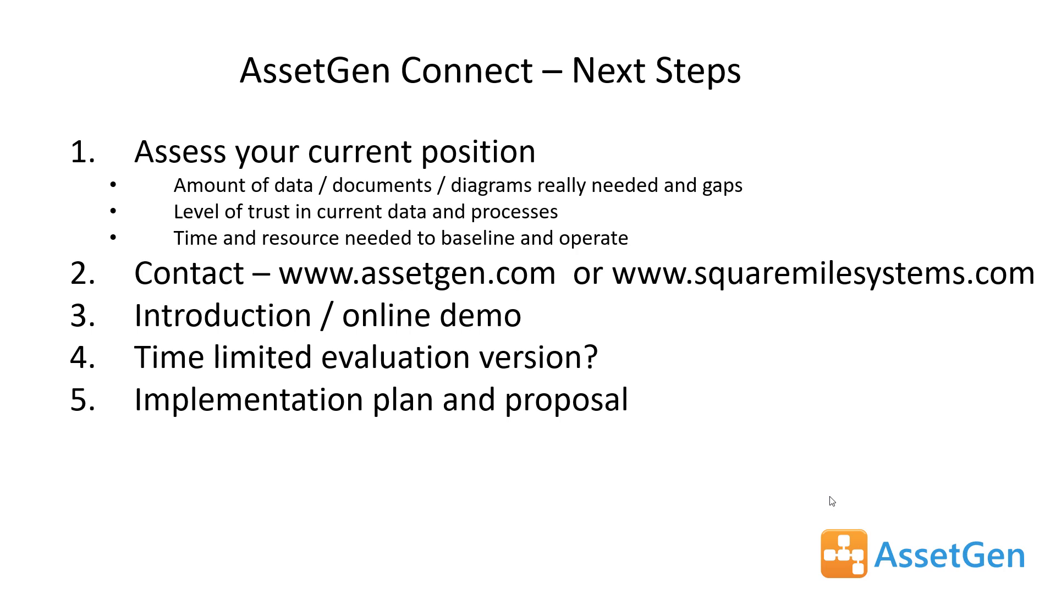
left_click(830, 496)
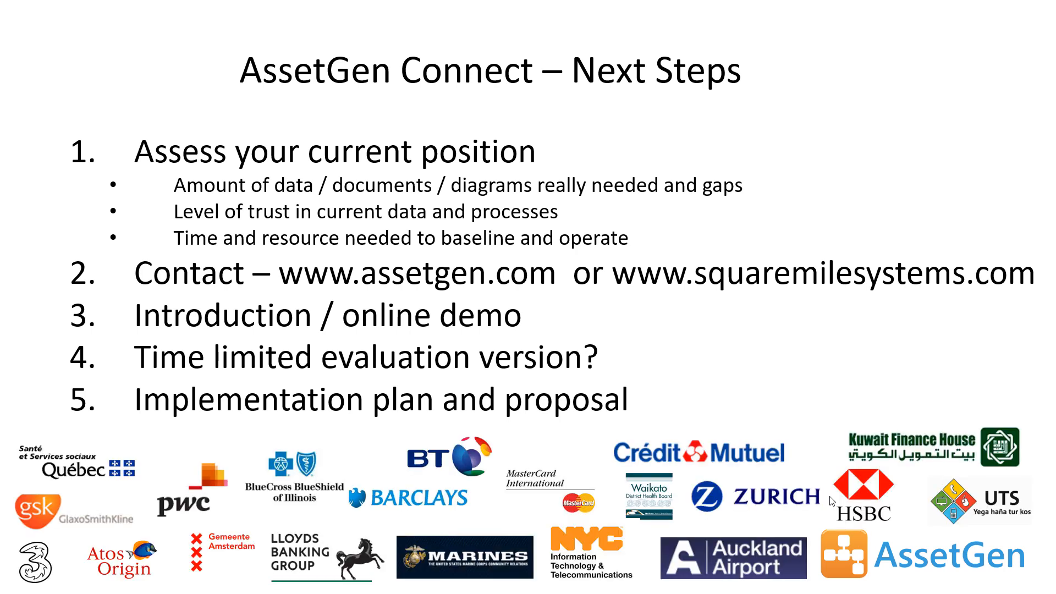